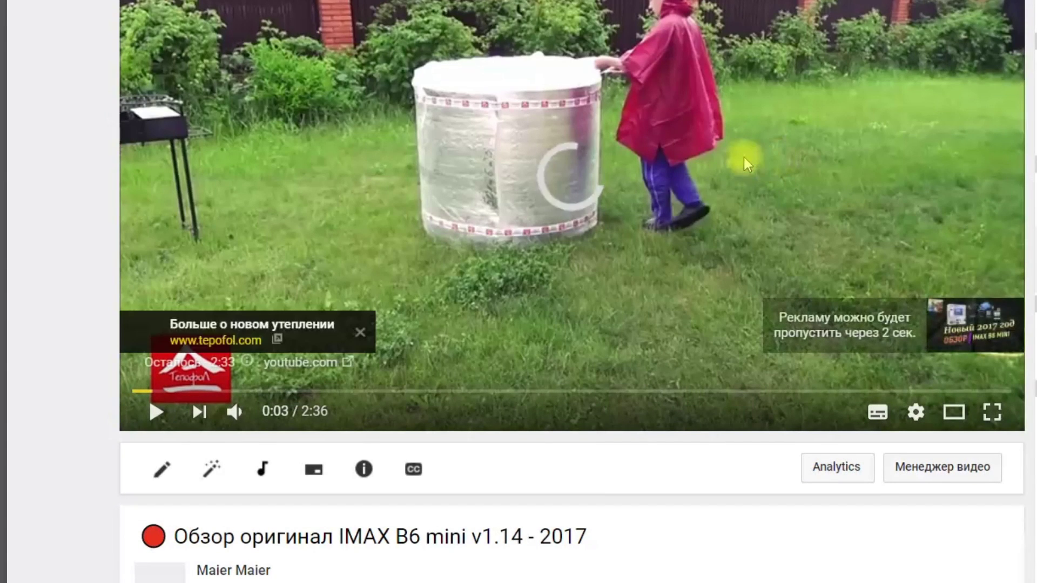
# Expand all replies to the first comment about using 1.2 A with six cells, below the IMAX B6 mini review video.
pyautogui.scroll(-3, 756, 151)
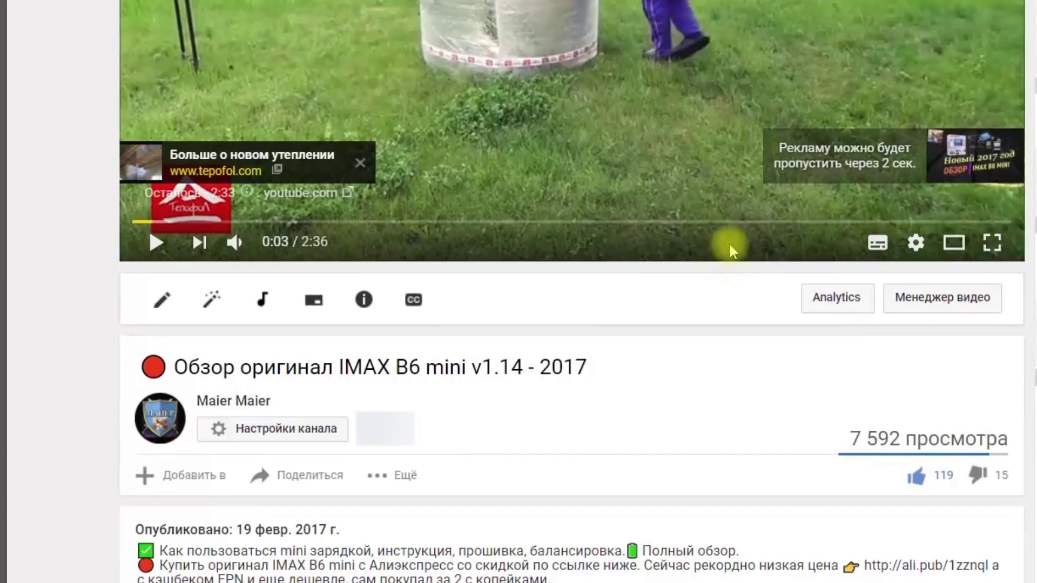
pyautogui.scroll(3, 730, 245)
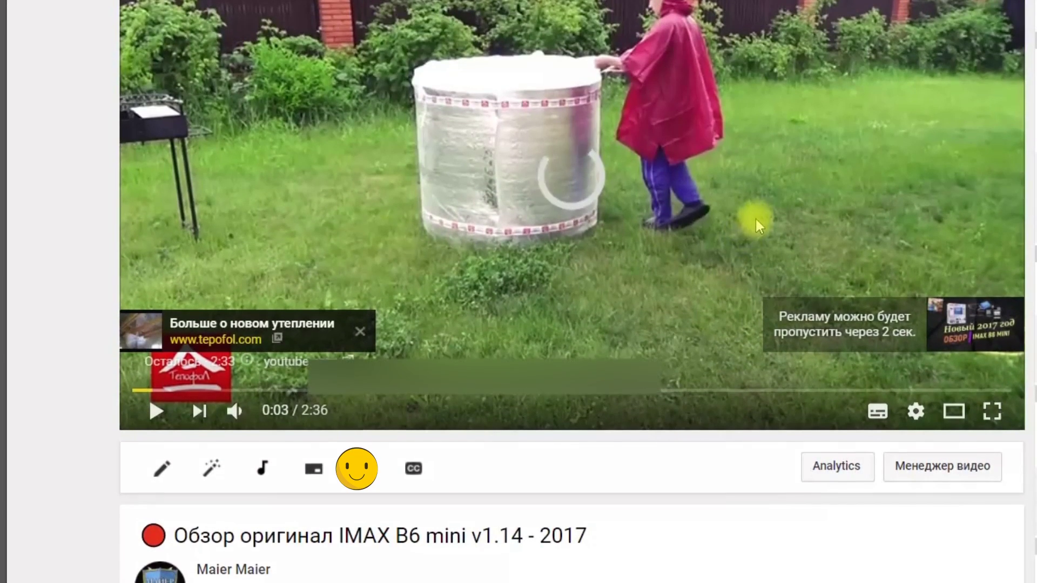
pyautogui.scroll(-10, 751, 243)
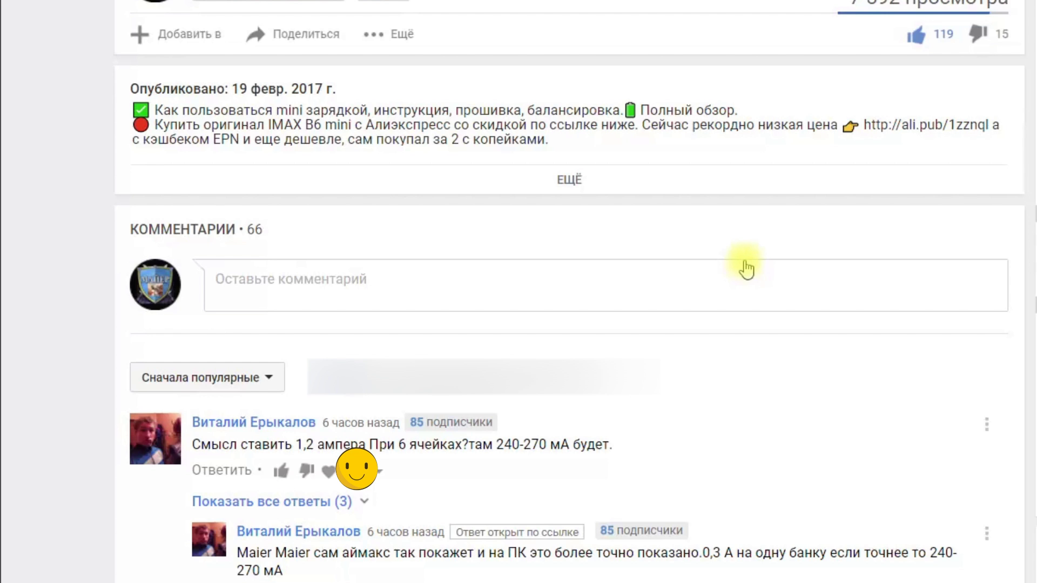
pyautogui.scroll(-8, 702, 262)
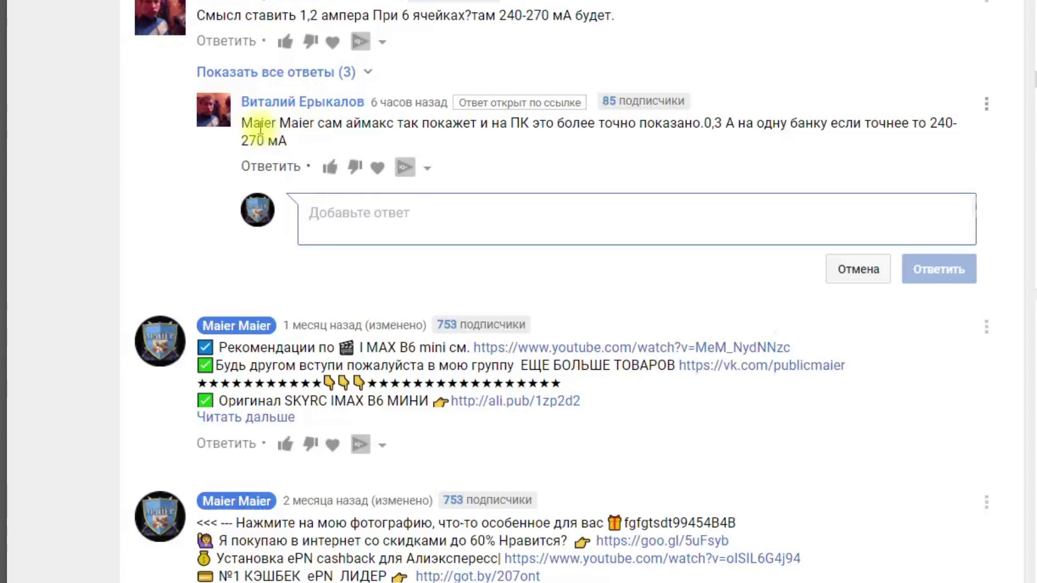
pyautogui.click(348, 73)
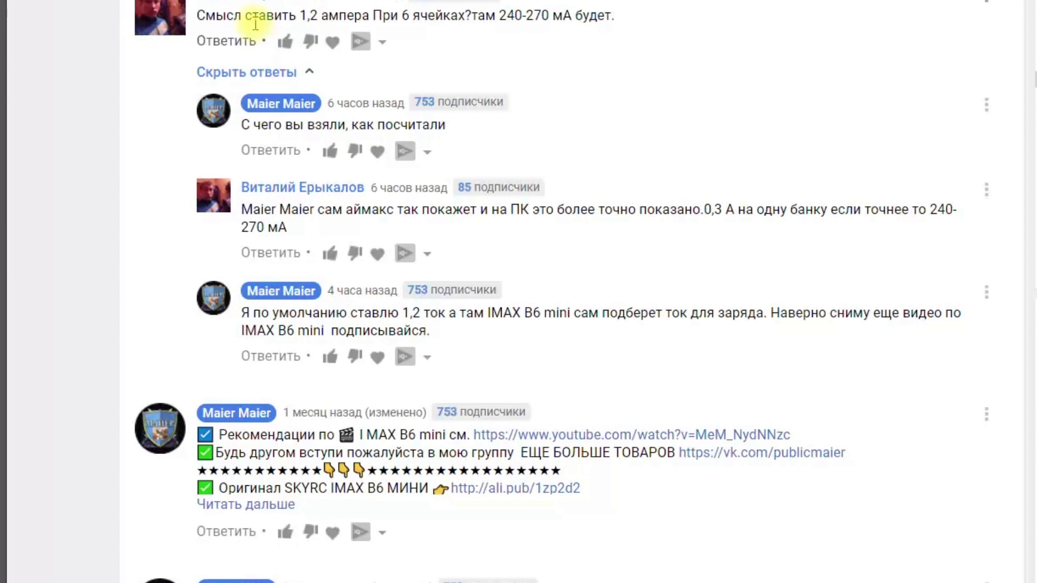
# Read the comment thread about the charge current for six cells, highlighting passages in the question, the commenter's reply and the channel's answer.
pyautogui.moveTo(252, 15); pyautogui.dragTo(540, 12)
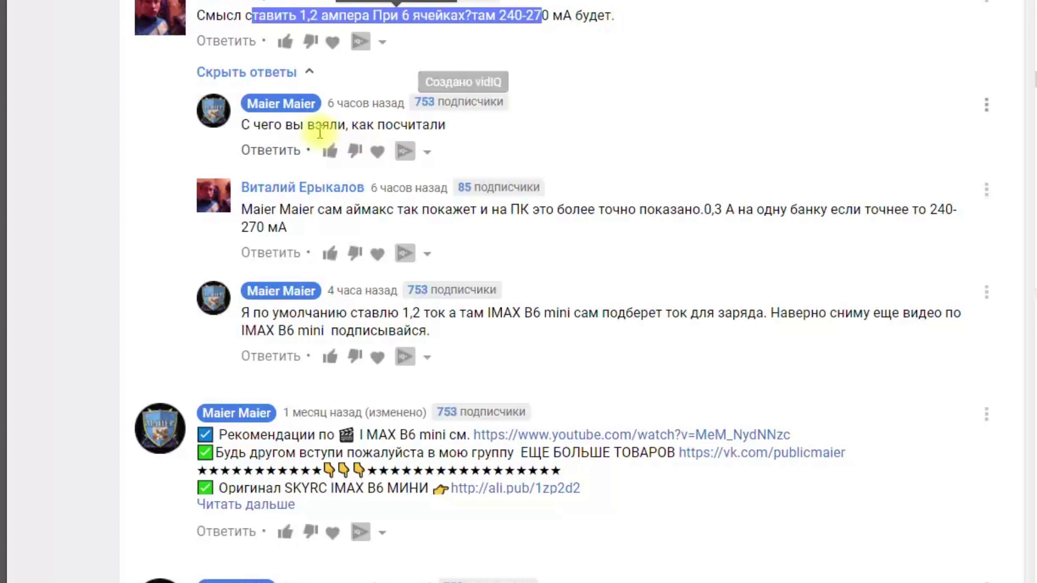
pyautogui.scroll(-2, 320, 133)
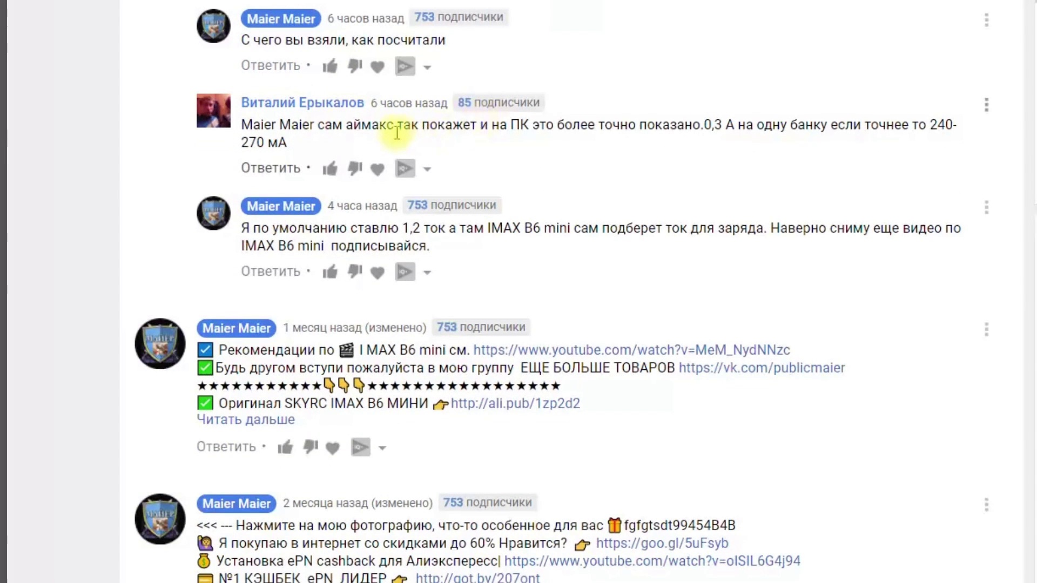
pyautogui.moveTo(388, 129); pyautogui.dragTo(896, 121)
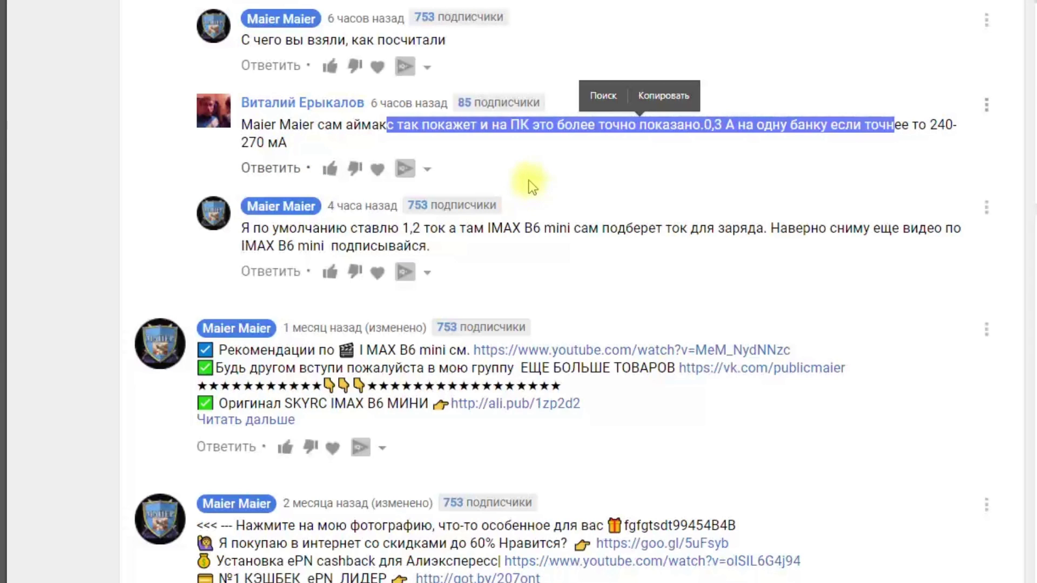
pyautogui.scroll(-2, 529, 184)
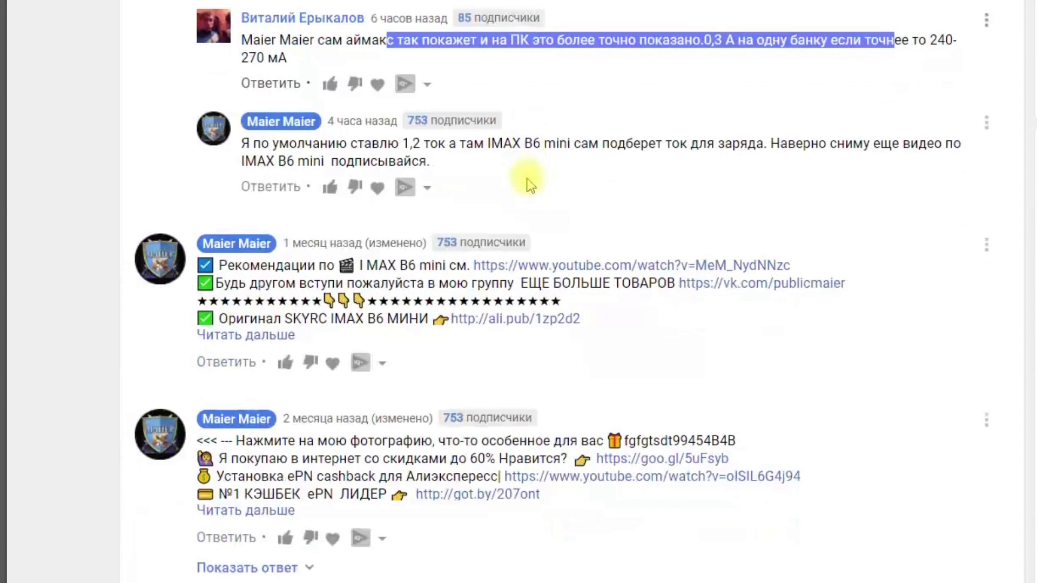
pyautogui.scroll(2, 475, 162)
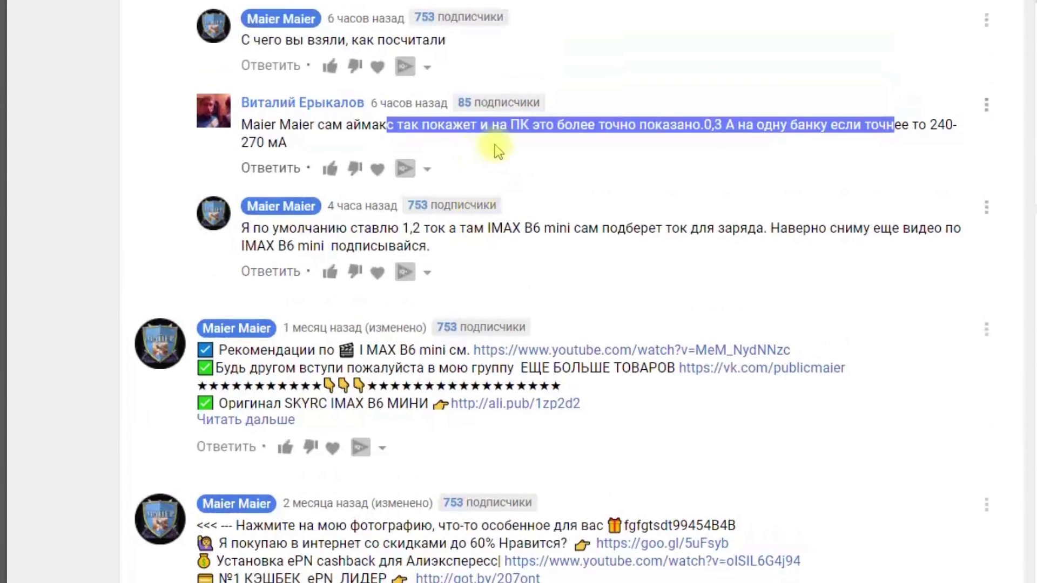
pyautogui.rightClick(605, 118)
pyautogui.click(605, 119)
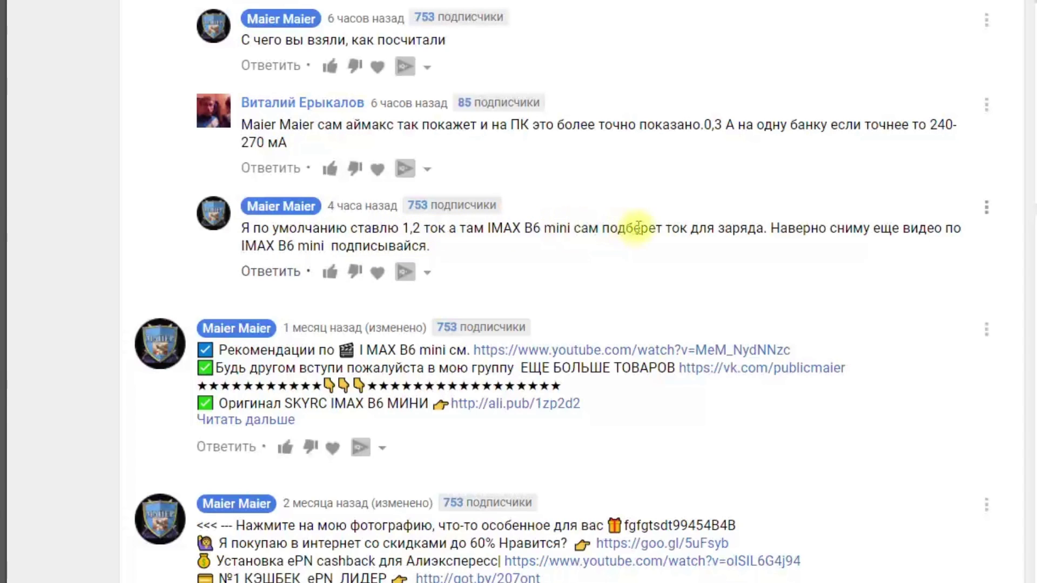
pyautogui.moveTo(779, 228); pyautogui.dragTo(903, 247)
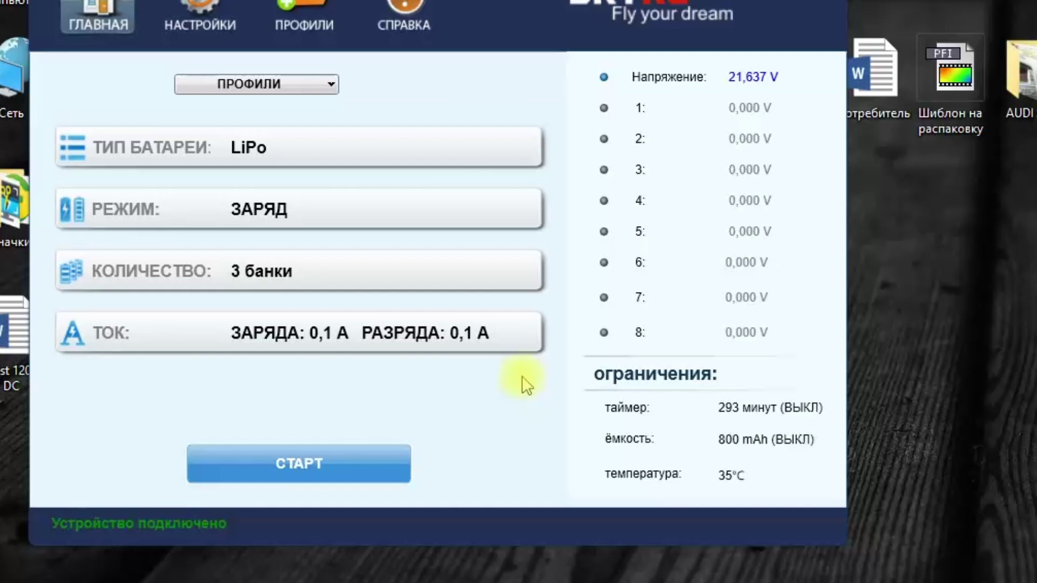
# In the SkyRC charger program, set the battery type to LiIo and the cell count to 6.
pyautogui.click(376, 144)
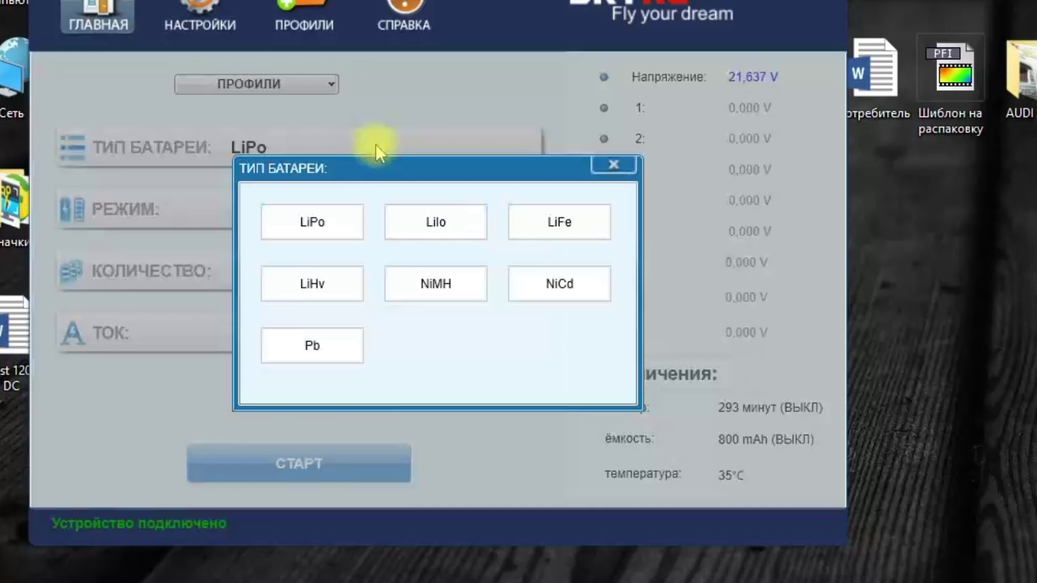
pyautogui.click(440, 229)
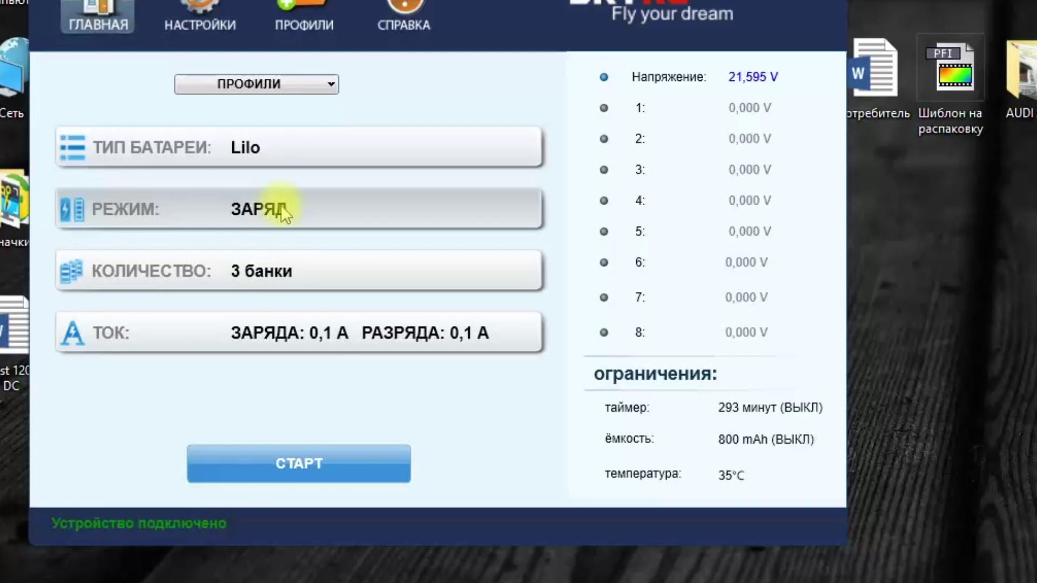
pyautogui.click(263, 270)
pyautogui.click(548, 268)
pyautogui.click(551, 268)
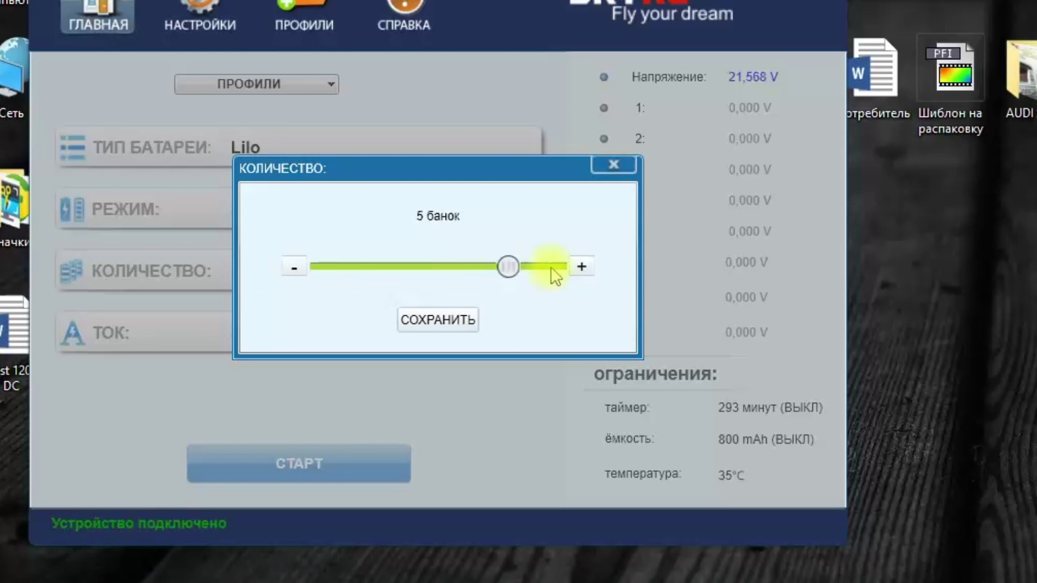
pyautogui.click(551, 268)
pyautogui.click(438, 319)
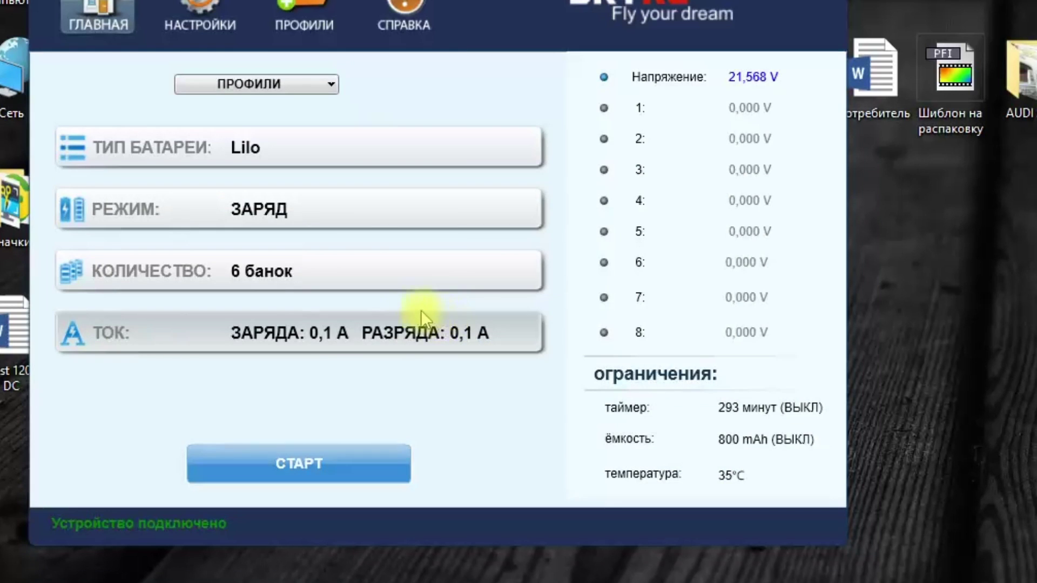
# Set the charge current to 1.9 A and save it.
pyautogui.click(350, 334)
pyautogui.moveTo(324, 294); pyautogui.dragTo(398, 289)
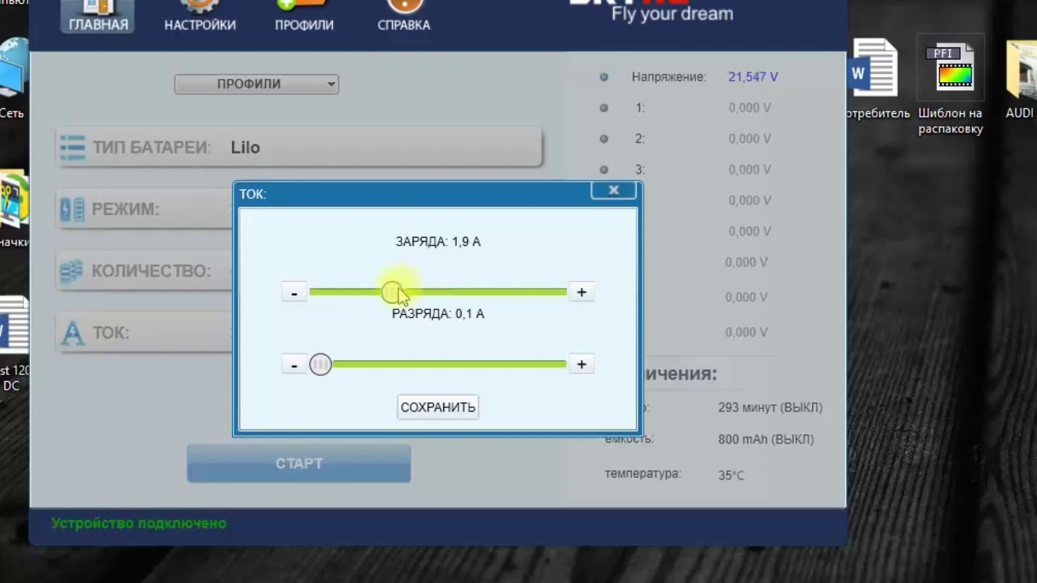
pyautogui.click(435, 406)
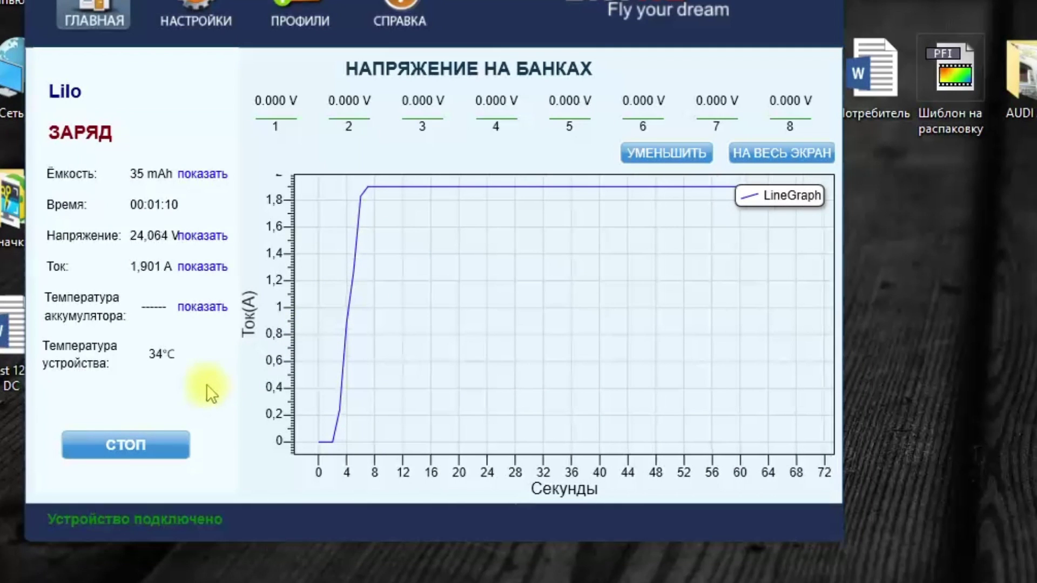
# Stop the running charge and look over the available operating modes without changing the selection.
pyautogui.click(180, 443)
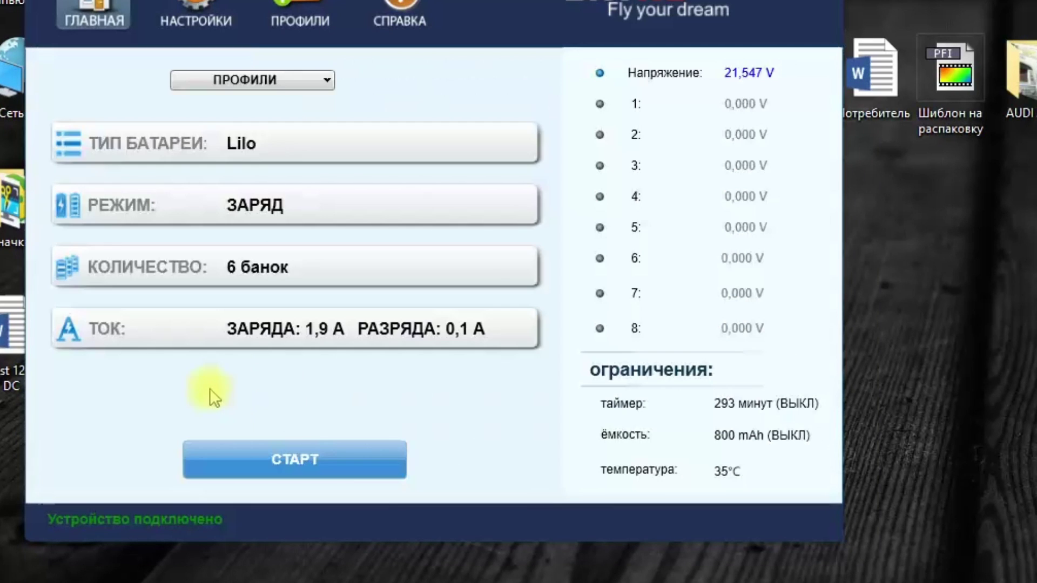
pyautogui.click(322, 206)
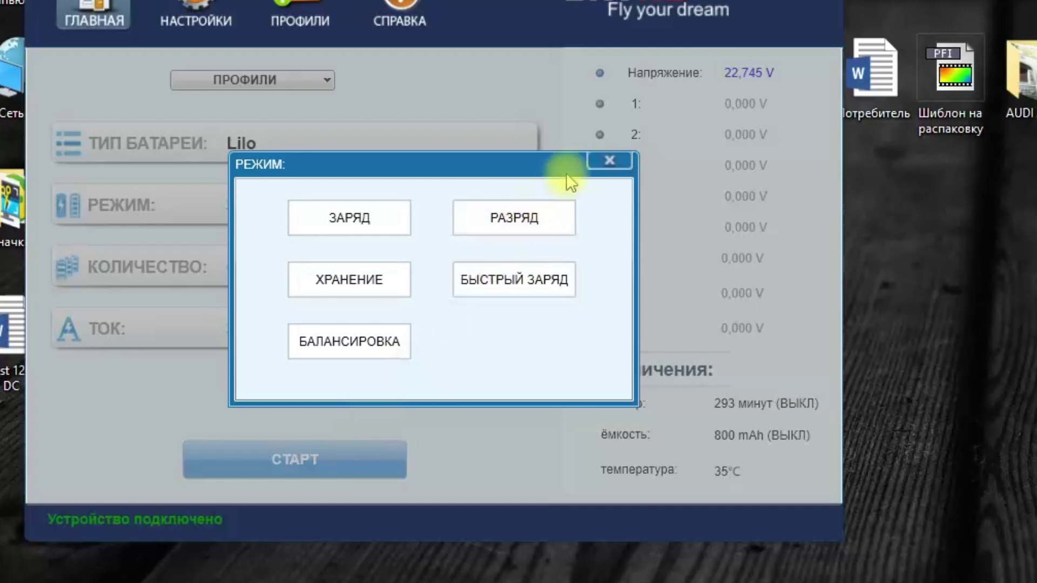
pyautogui.click(605, 160)
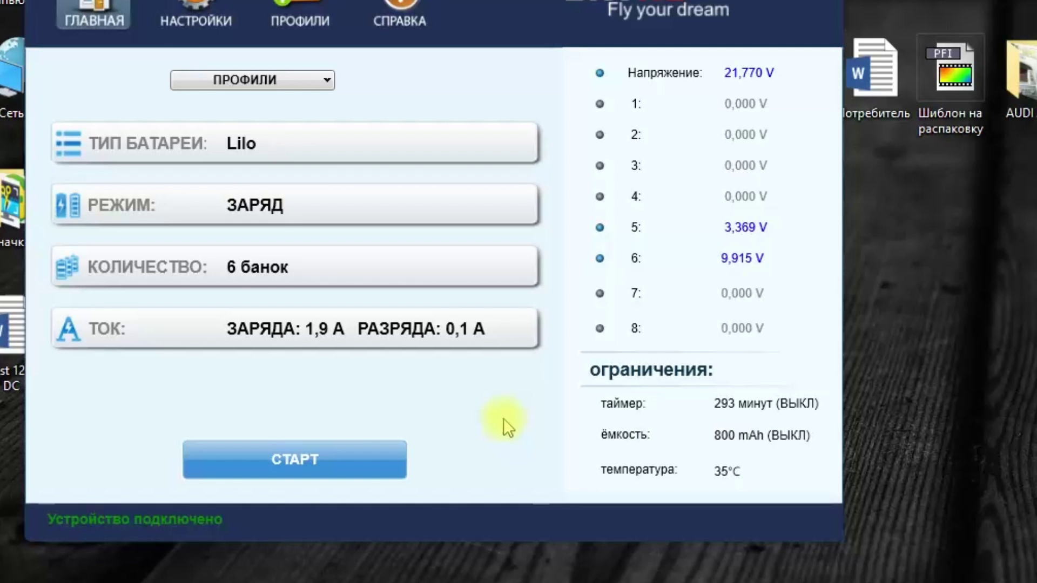
# Set the operating mode to balancing (БАЛАНСИРОВКА) and start the process.
pyautogui.click(518, 206)
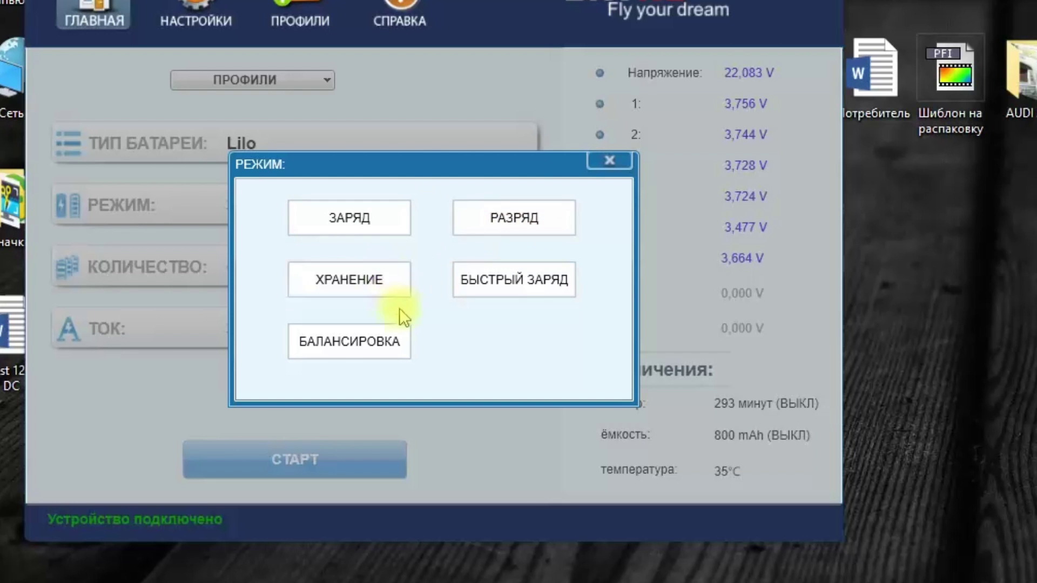
pyautogui.moveTo(454, 168); pyautogui.dragTo(439, 117)
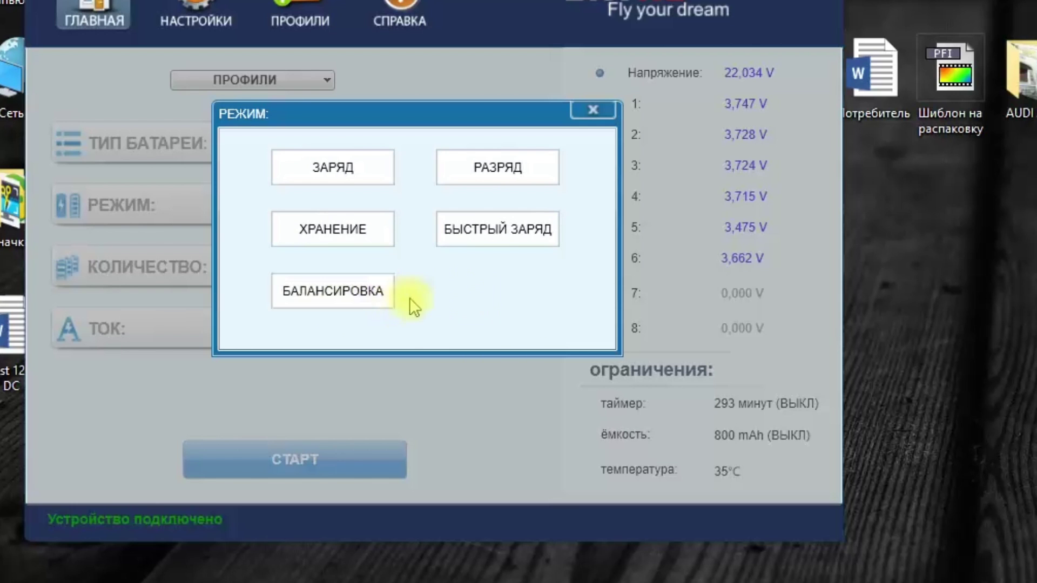
pyautogui.click(357, 291)
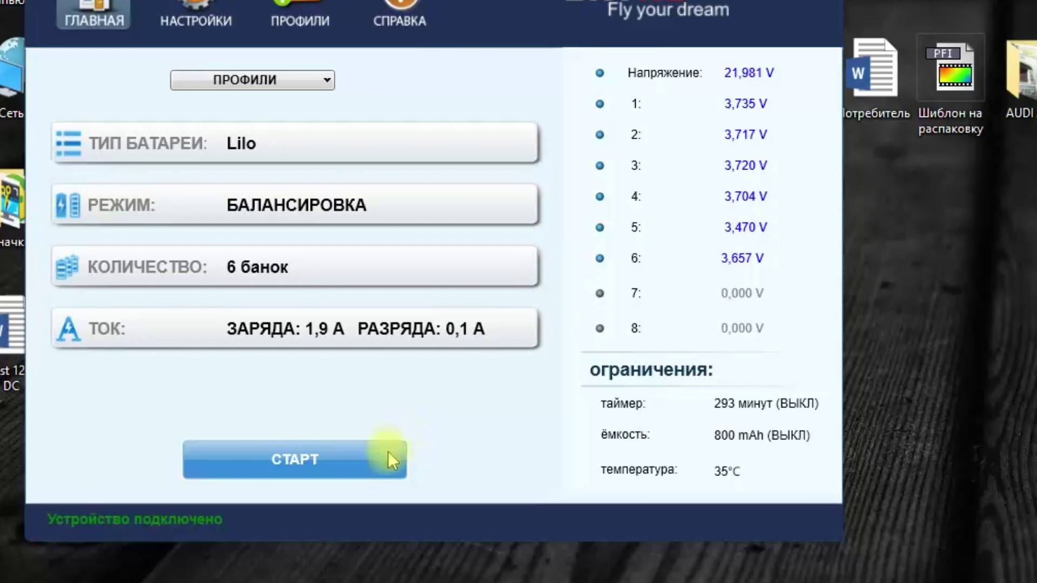
pyautogui.click(364, 454)
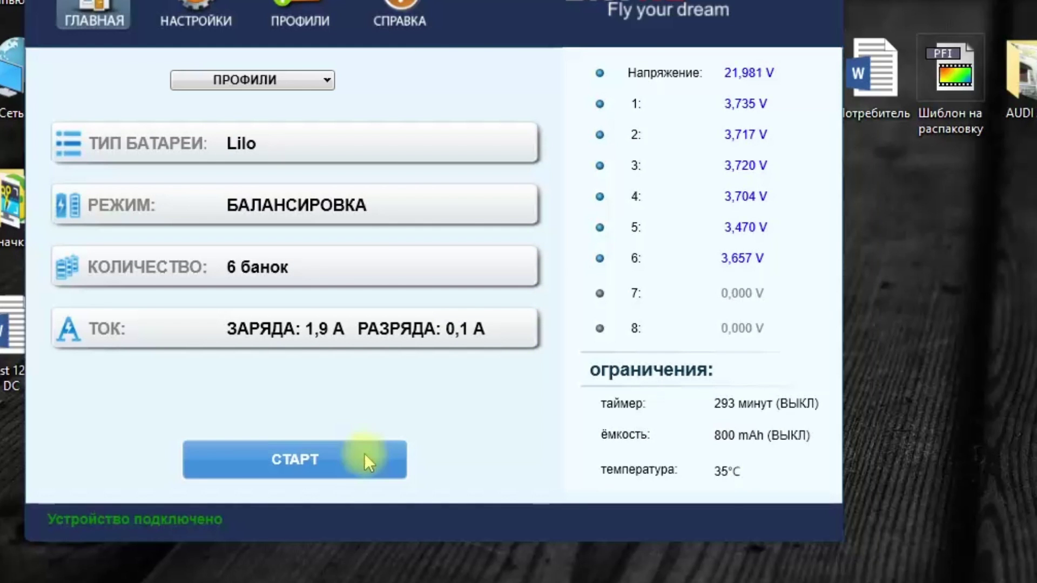